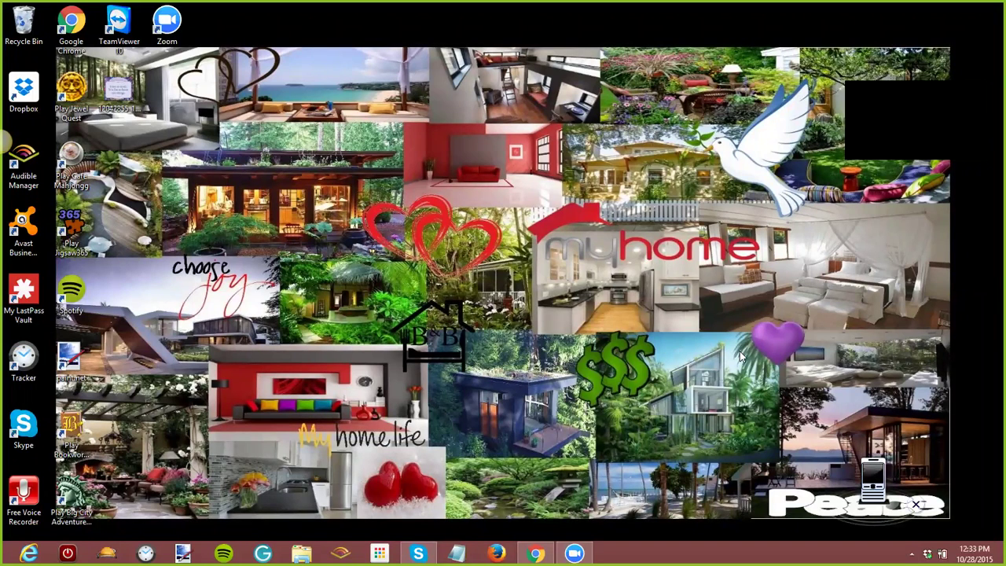
# Step: Switch to Chrome, log out of isoTimer and sign back in with the Google account
pyautogui.click(535, 553)
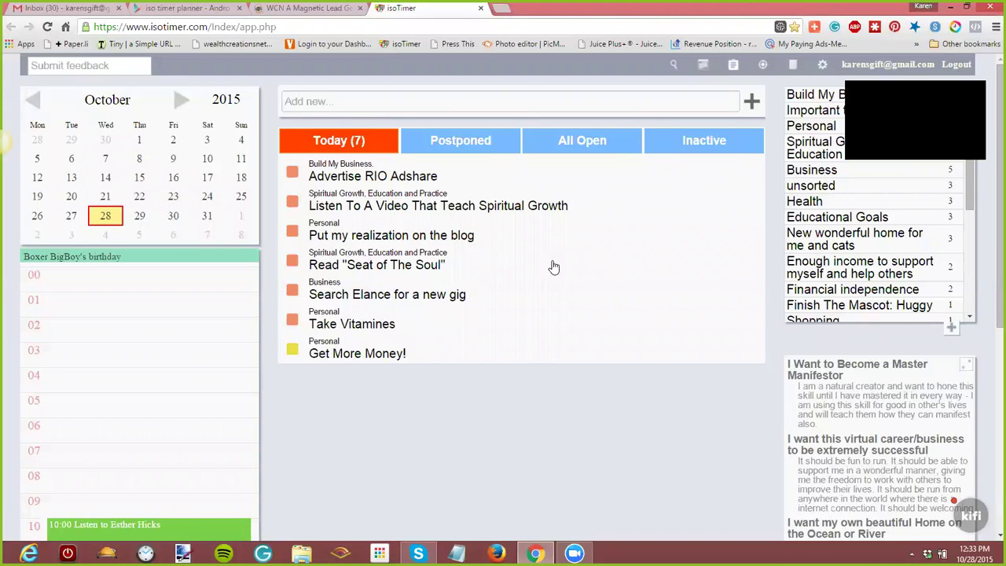
pyautogui.click(958, 64)
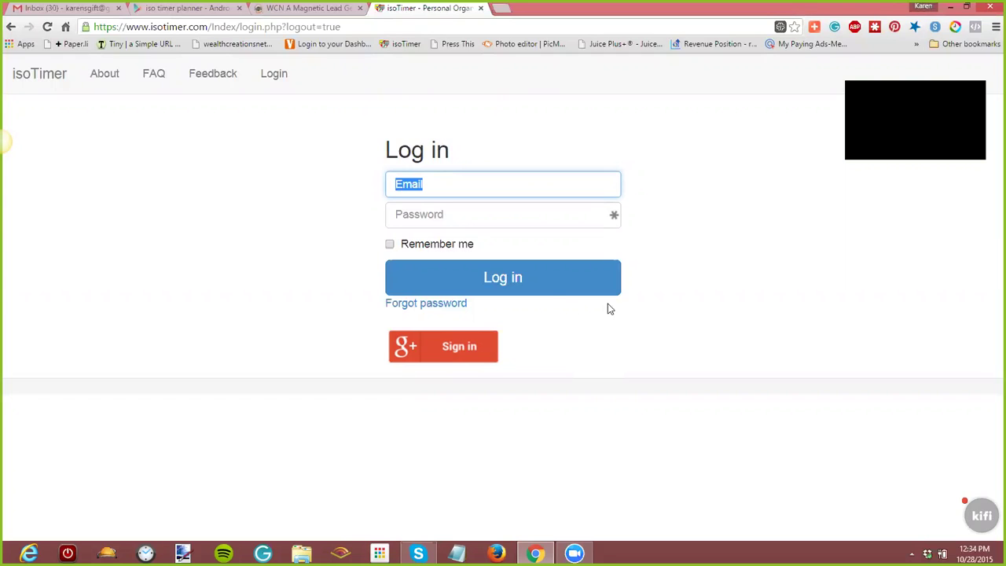
pyautogui.click(446, 349)
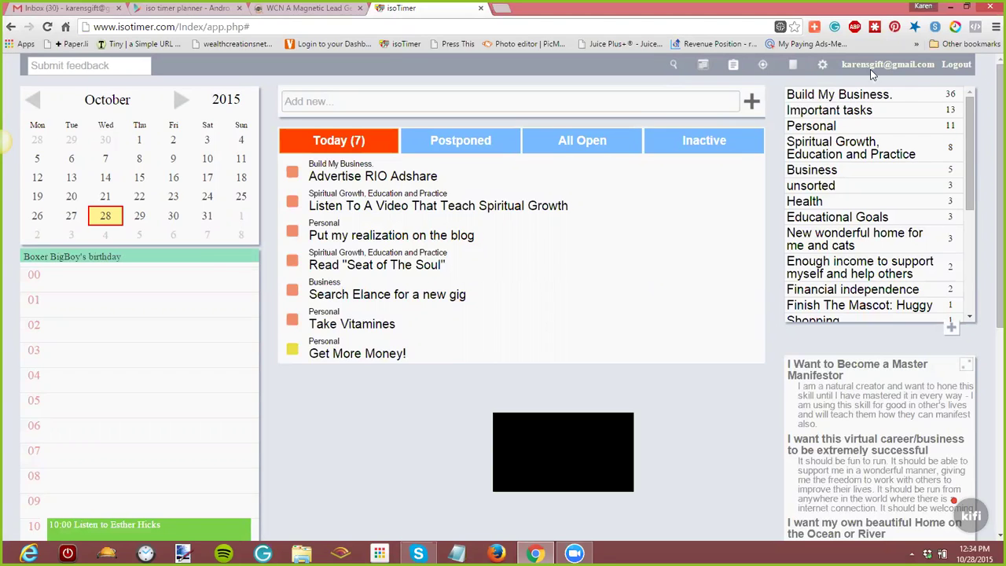
# Step: Review the planner's calendar, time format and display options in the settings, and close them
pyautogui.click(822, 66)
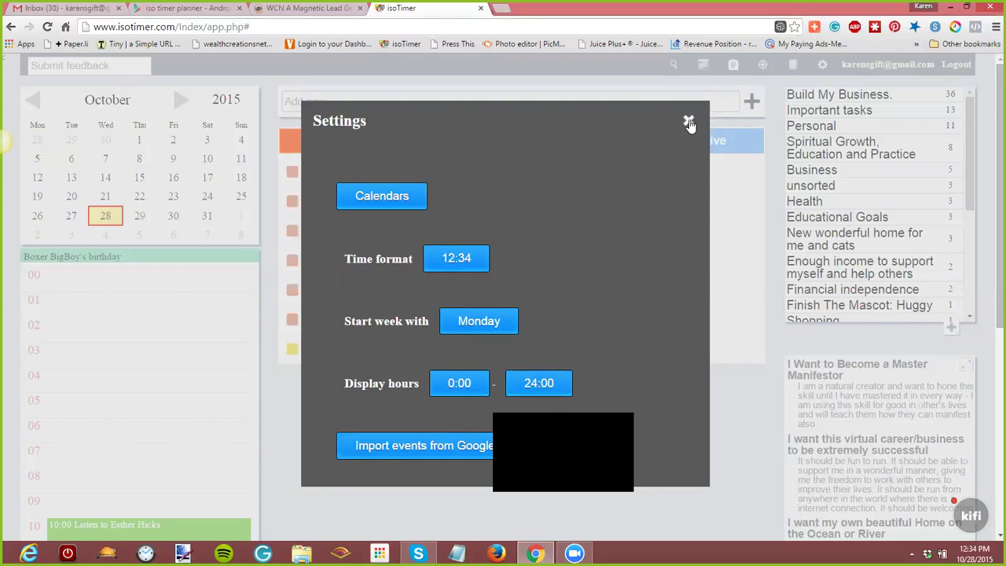
pyautogui.click(688, 121)
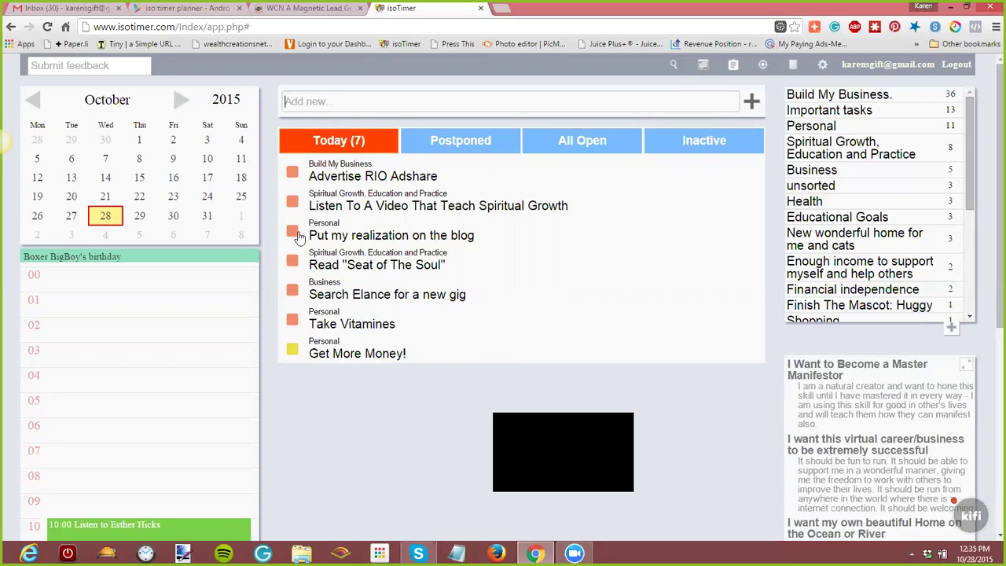
# Step: Postpone the task "Put my realization on the blog" to October 29, 2015
pyautogui.click(292, 236)
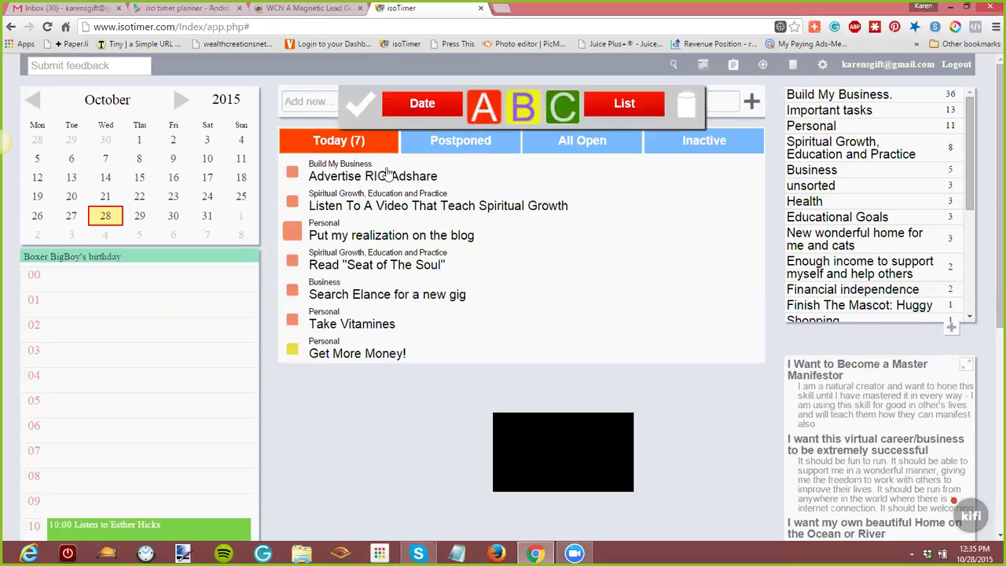
pyautogui.click(425, 106)
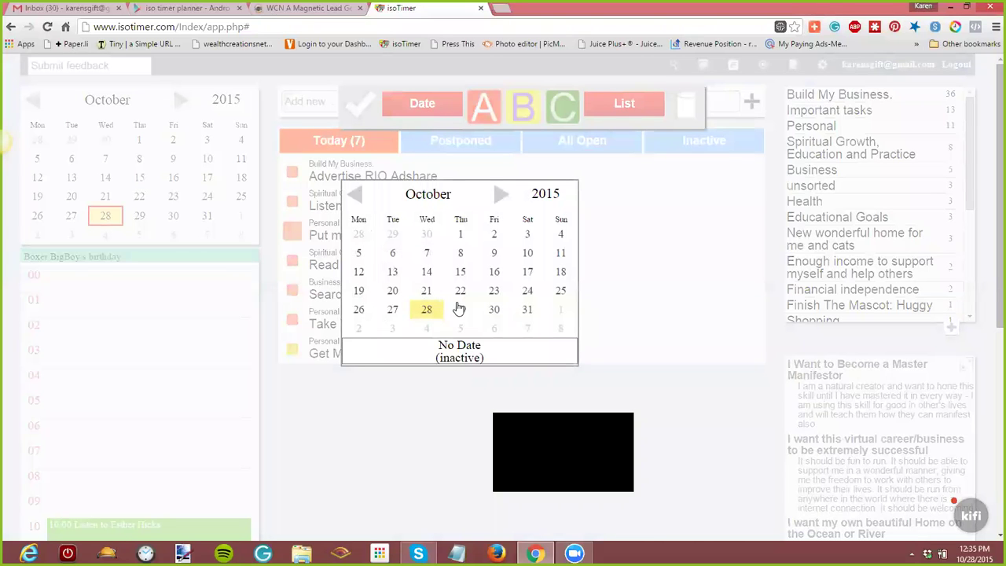
pyautogui.click(461, 309)
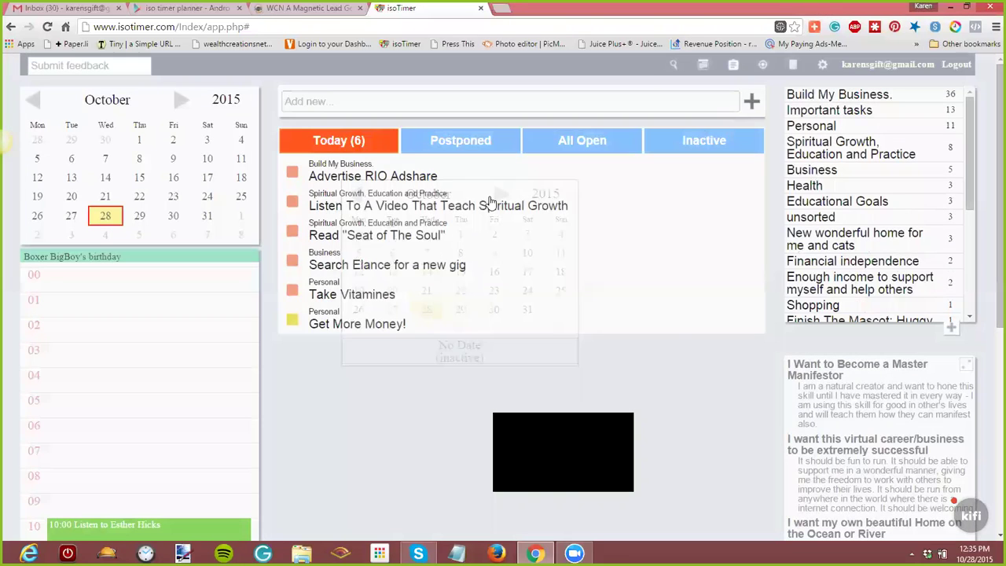
# Step: Postpone the task "Get More Money!" to November 1, 2015
pyautogui.click(289, 323)
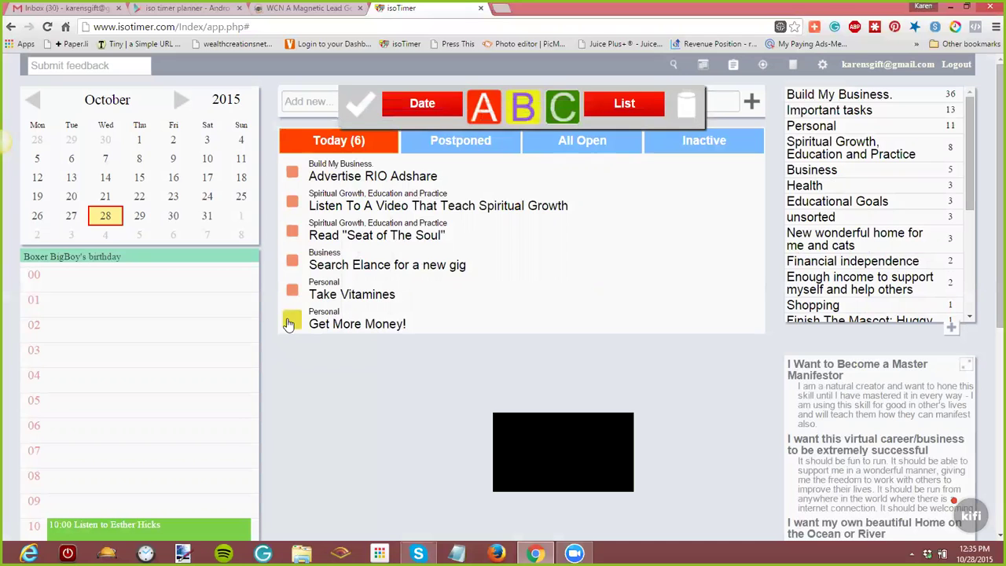
pyautogui.click(427, 104)
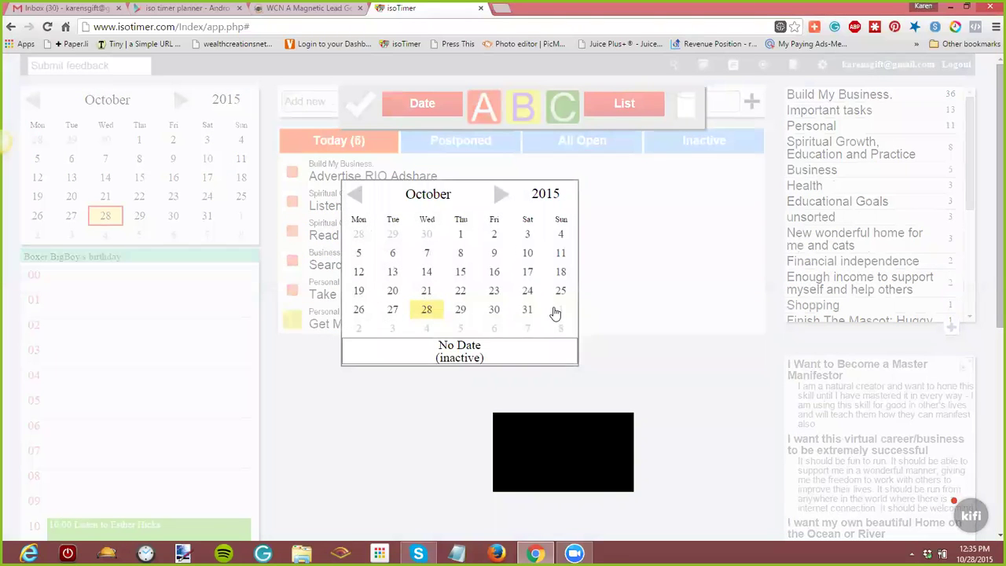
pyautogui.click(500, 195)
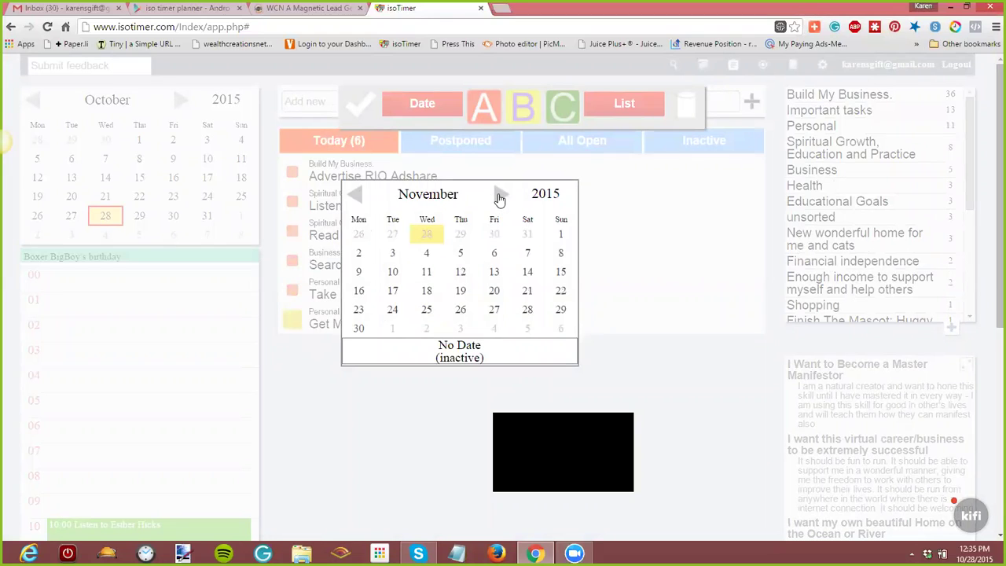
pyautogui.click(561, 234)
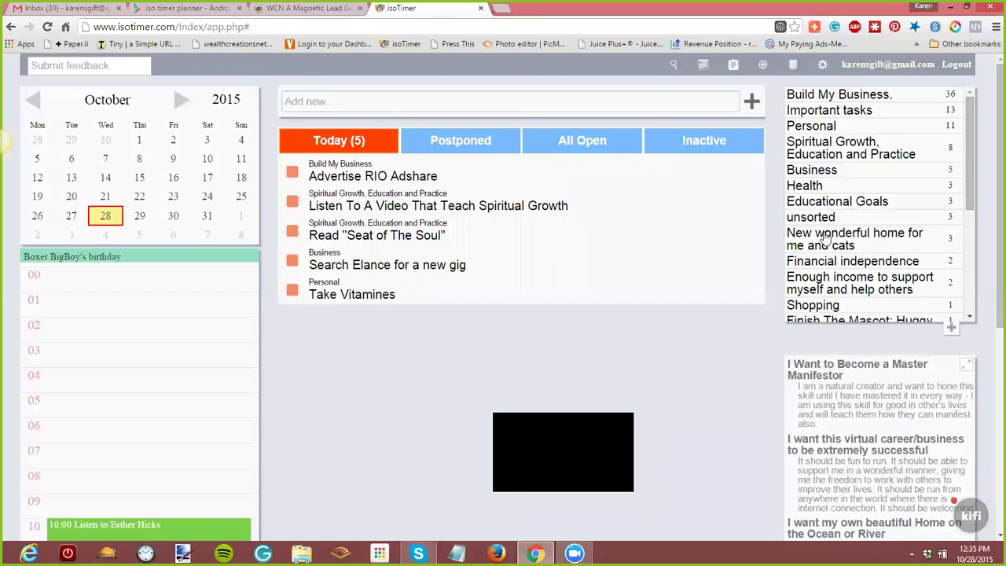
# Step: Start a new task titled "Create another free video lesson on a tool I use"
pyautogui.scroll(-5, 824, 236)
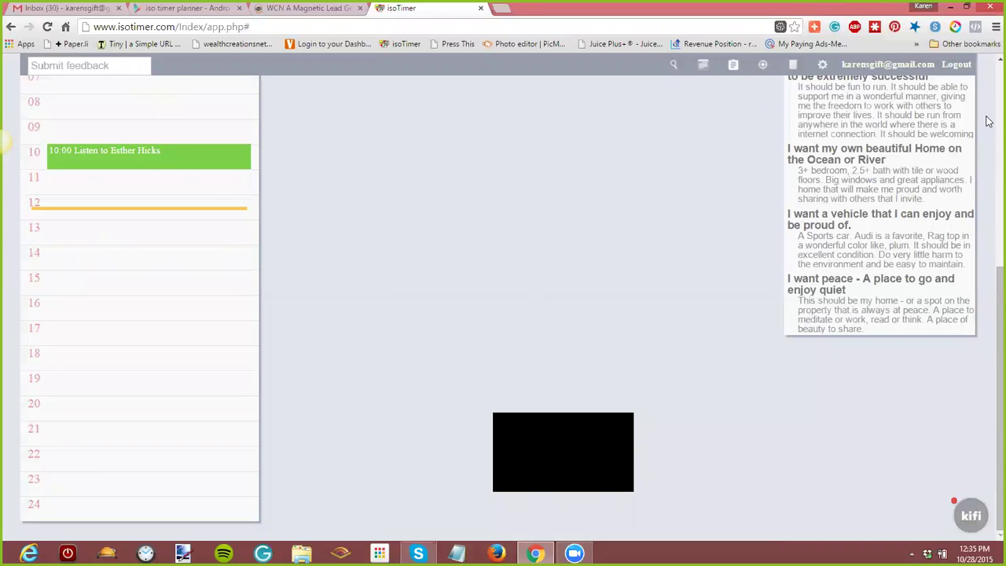
pyautogui.scroll(5, 989, 121)
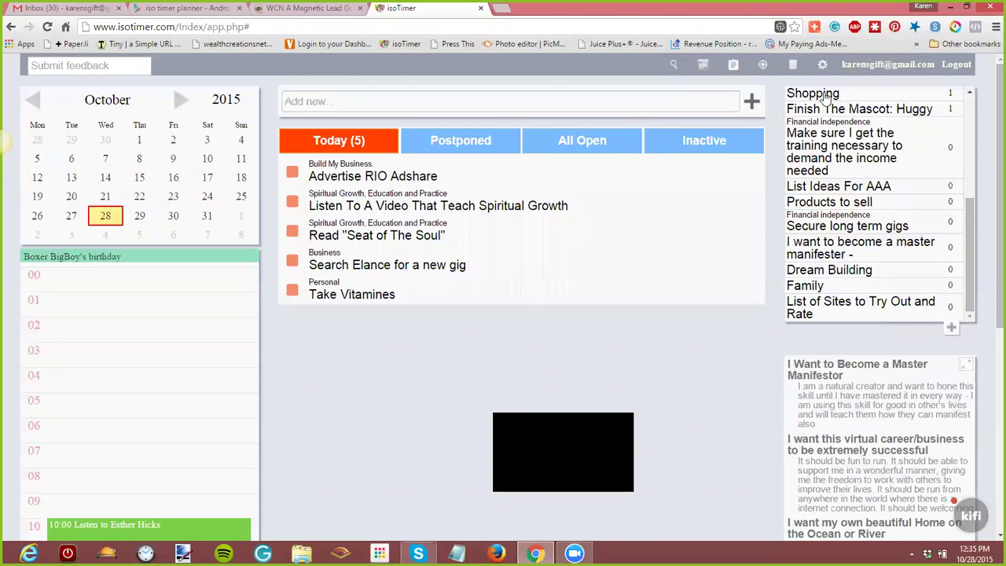
pyautogui.click(353, 101)
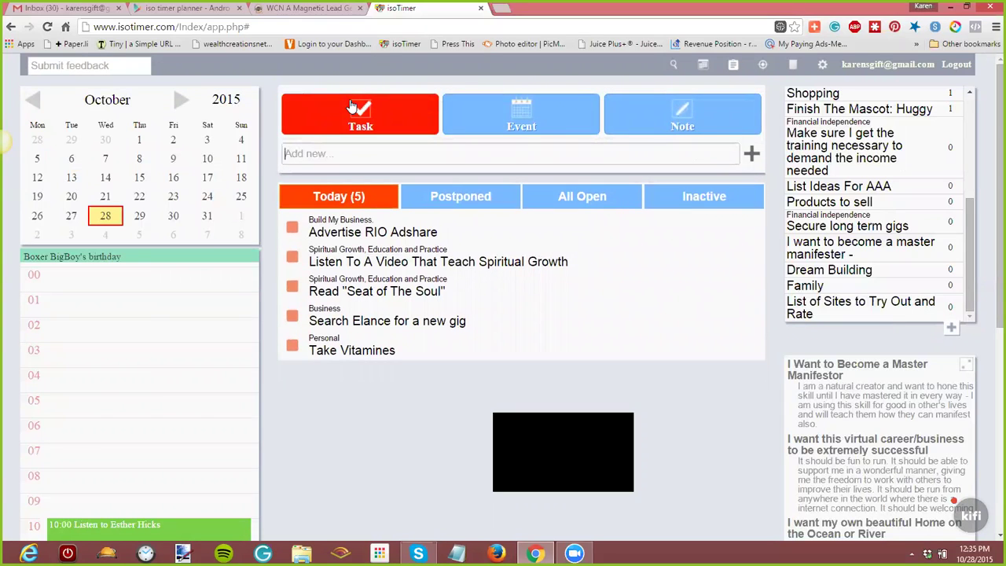
pyautogui.write('C')
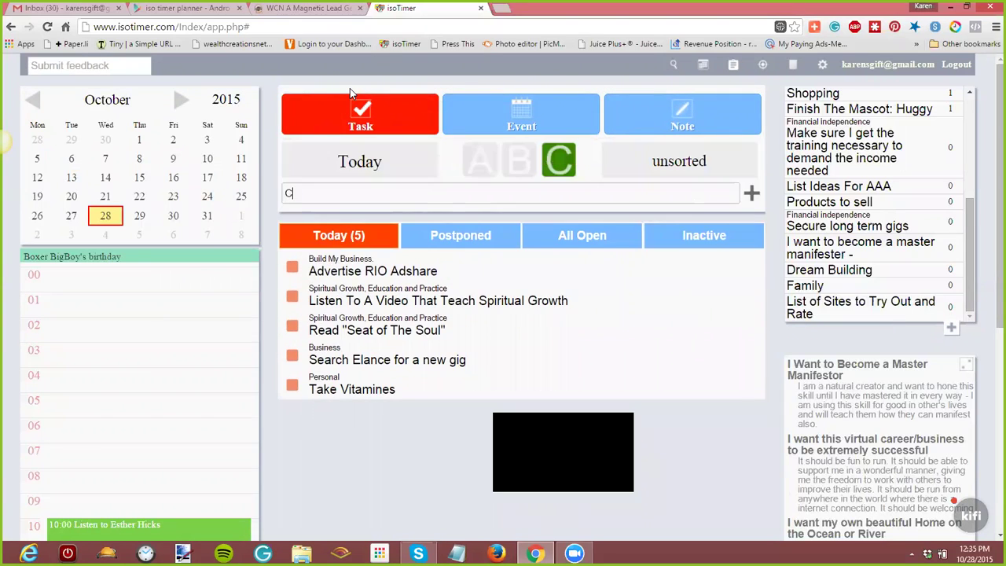
pyautogui.write('eate another')
pyautogui.doubleClick(288, 193)
pyautogui.write('Create')
pyautogui.click(374, 193)
pyautogui.write('fre')
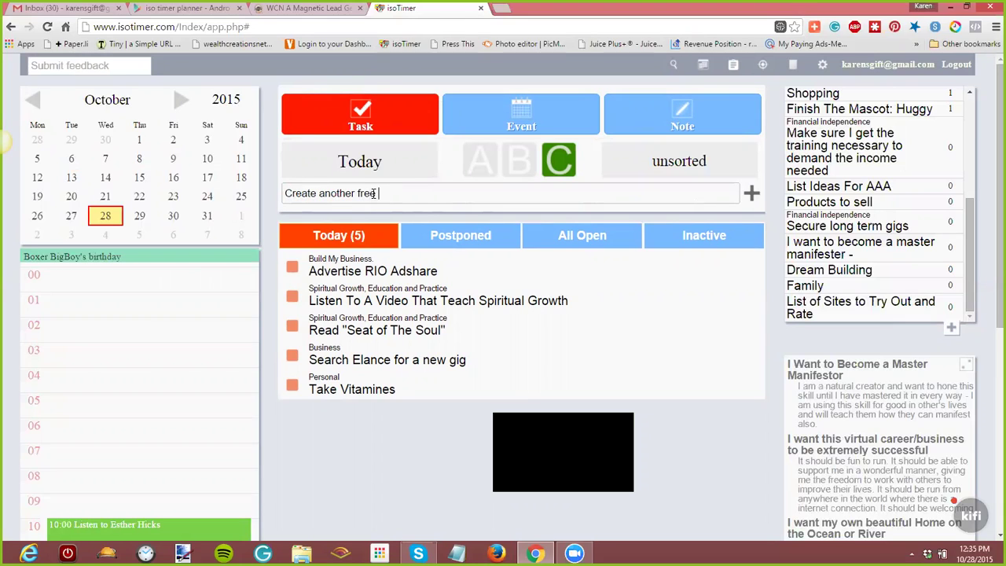
pyautogui.write('e lesson on a tool I use')
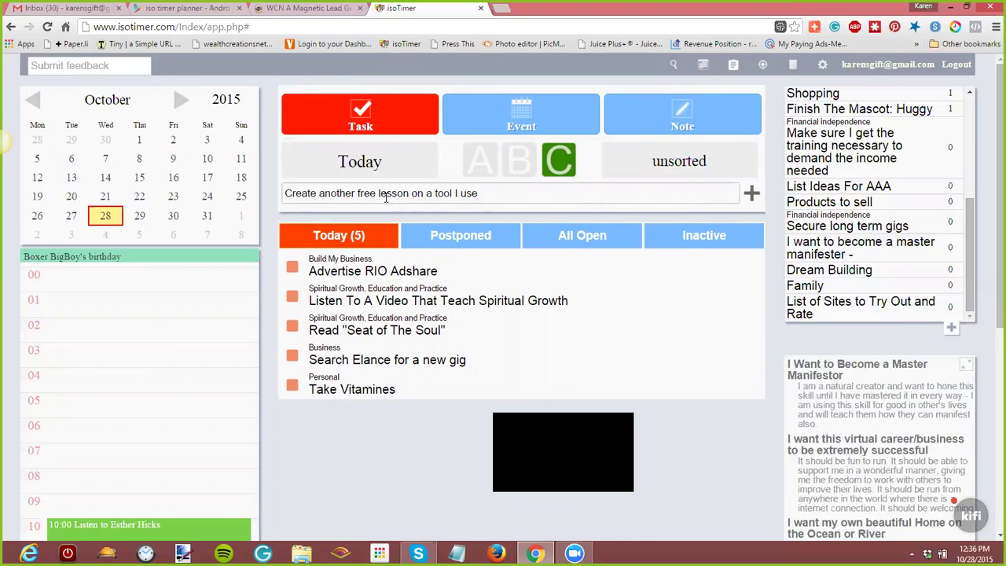
pyautogui.click(379, 193)
pyautogui.write('video')
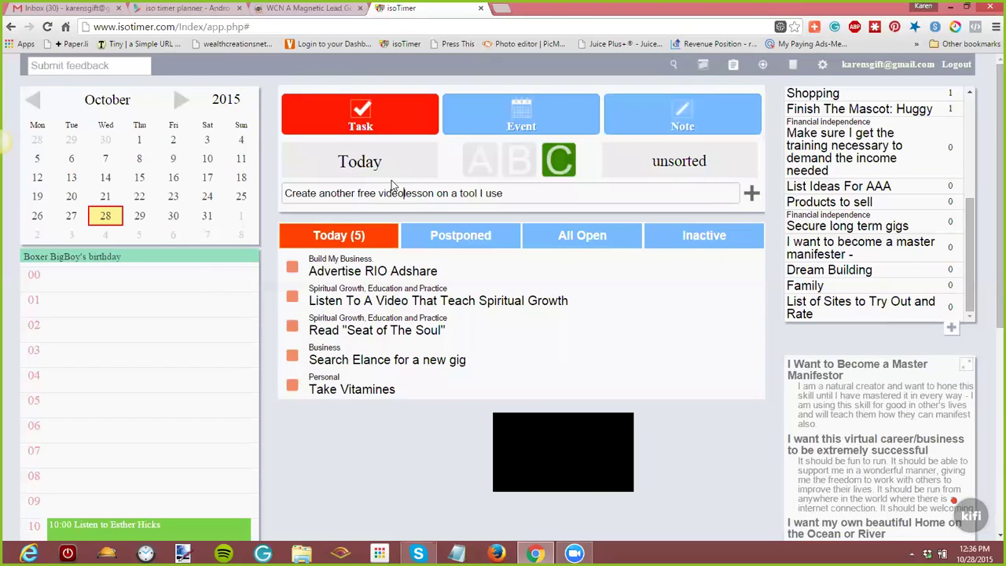
# Step: Give the new task priority A and the date November 30, 2015, and decline the incoming Skype call
pyautogui.click(478, 161)
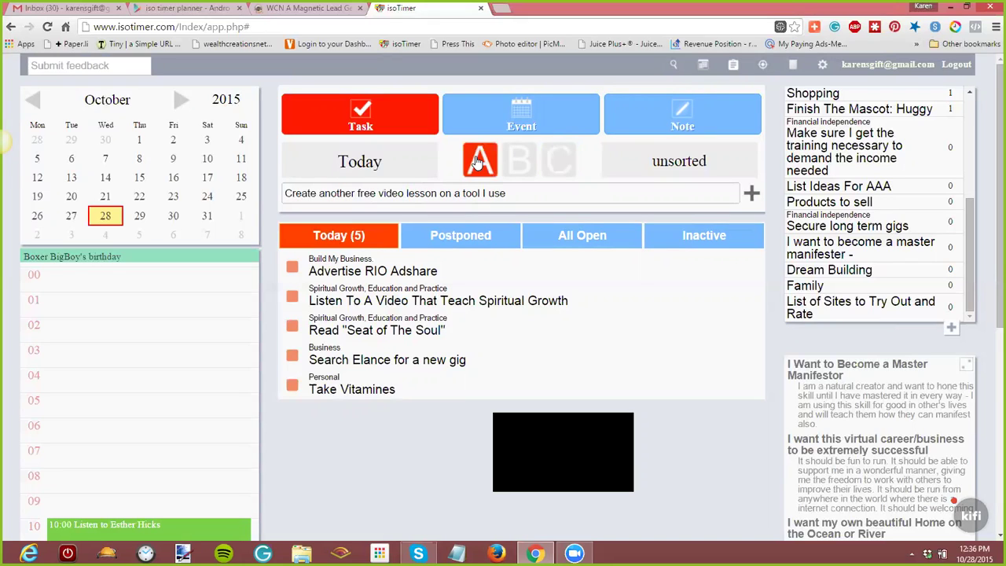
pyautogui.click(383, 163)
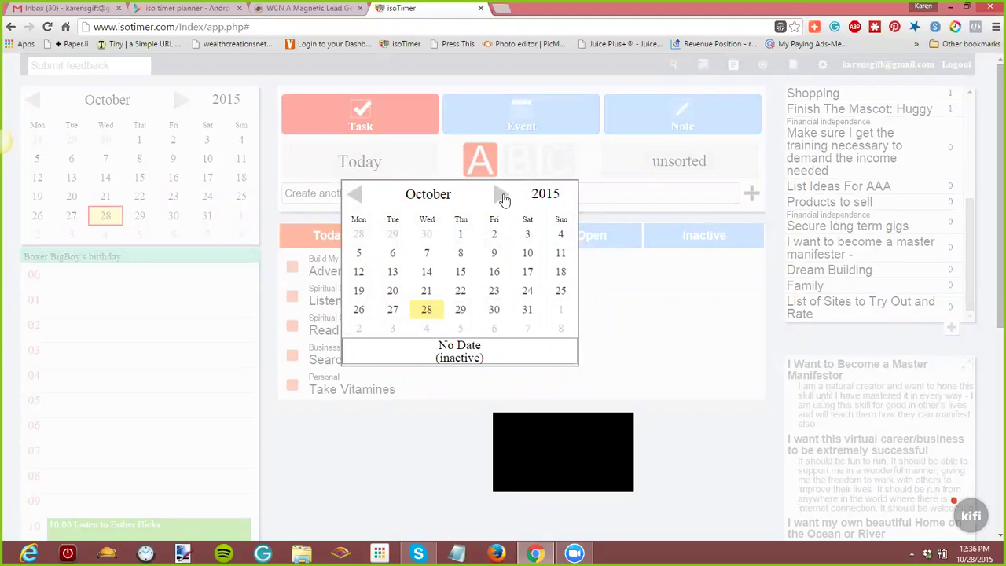
pyautogui.click(503, 196)
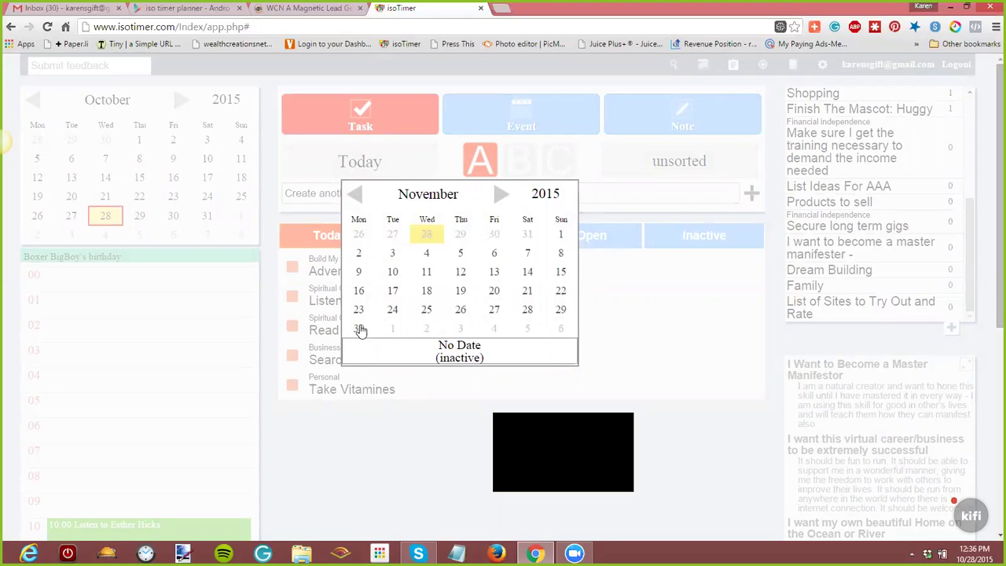
pyautogui.click(360, 330)
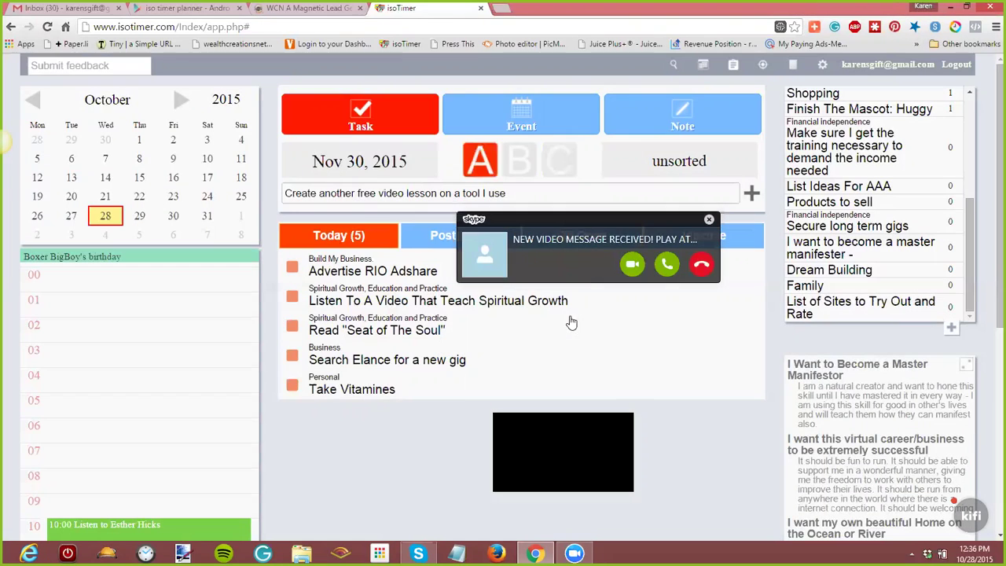
pyautogui.click(703, 267)
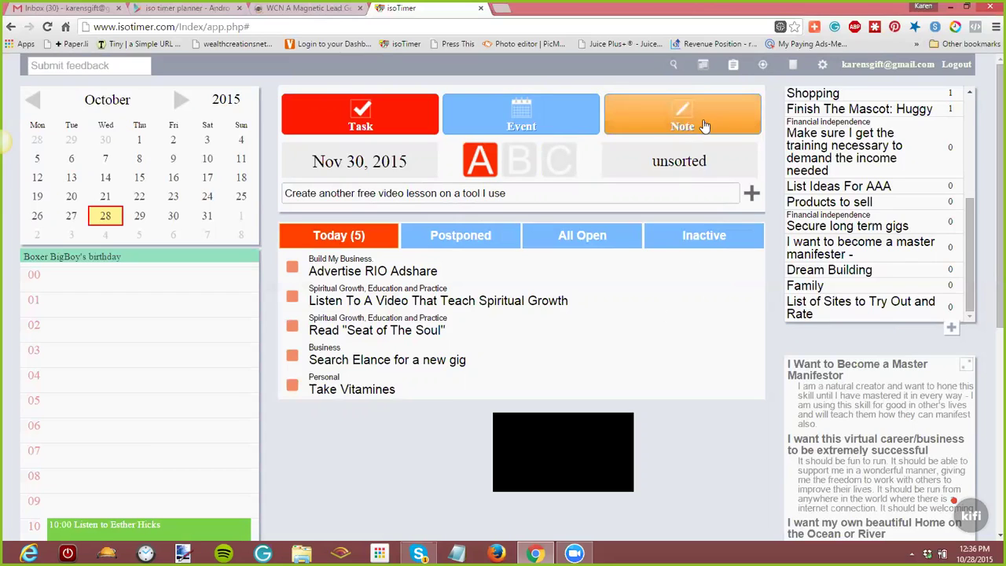
# Step: Assign the new task to the "Build My Business." list and add it to the planner
pyautogui.click(686, 161)
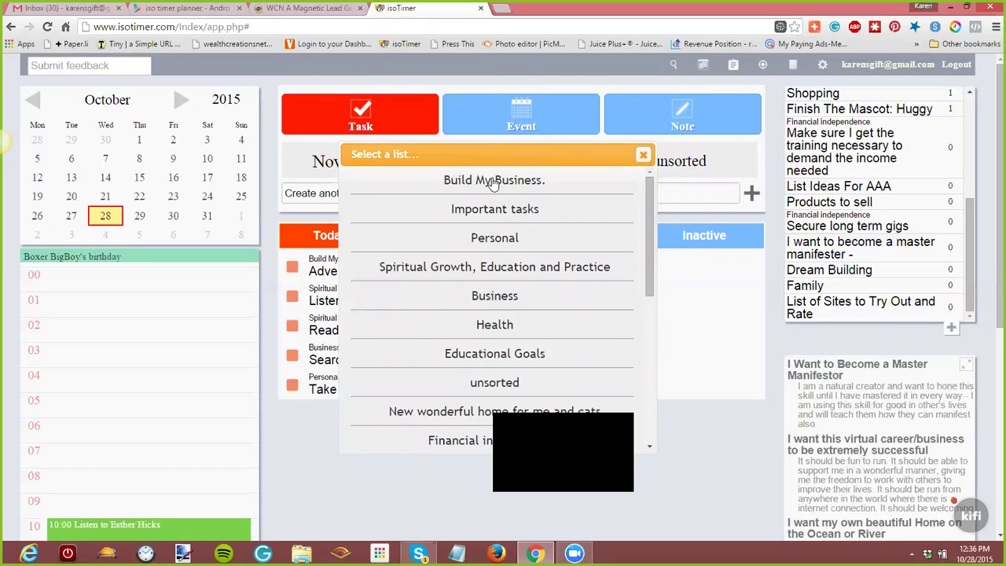
pyautogui.click(493, 182)
pyautogui.click(753, 192)
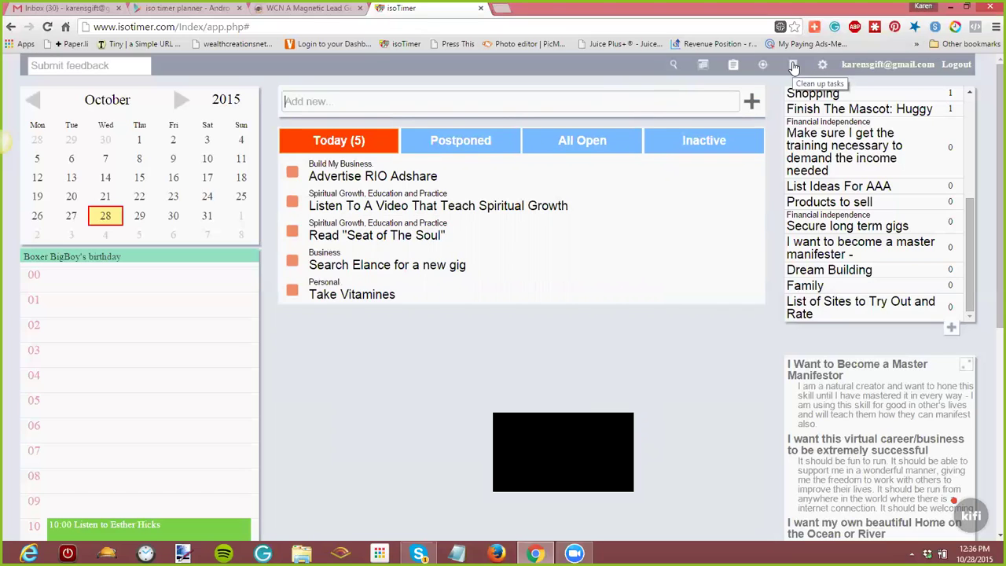
# Step: View the active goals, examine the details of the "Secure long term gigs" goal and close them
pyautogui.click(762, 65)
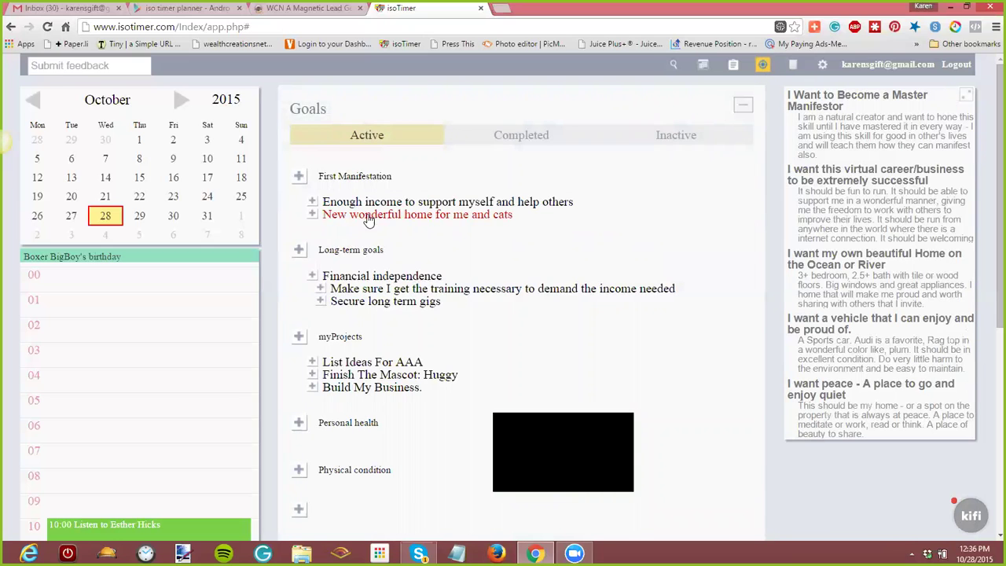
pyautogui.click(386, 301)
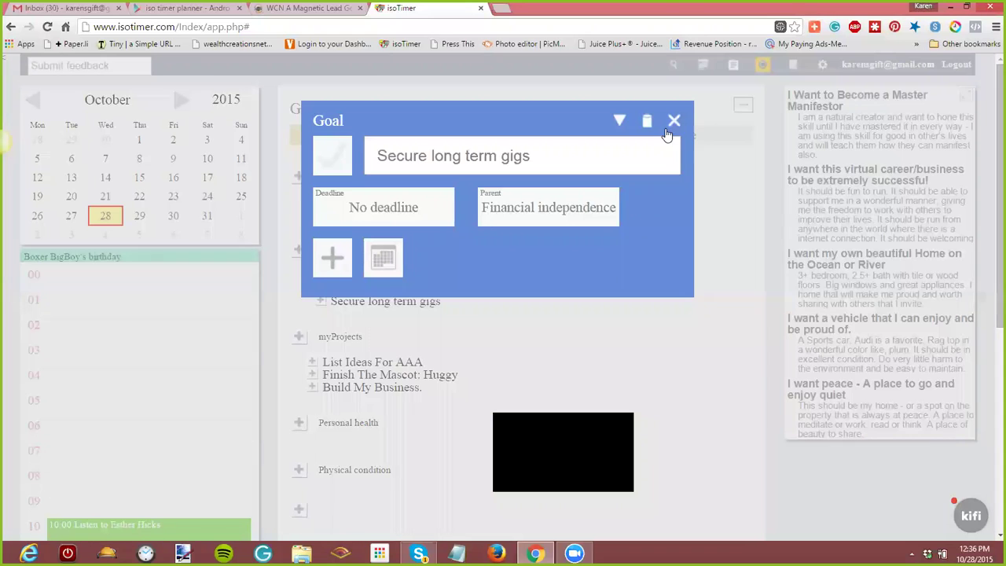
pyautogui.click(673, 122)
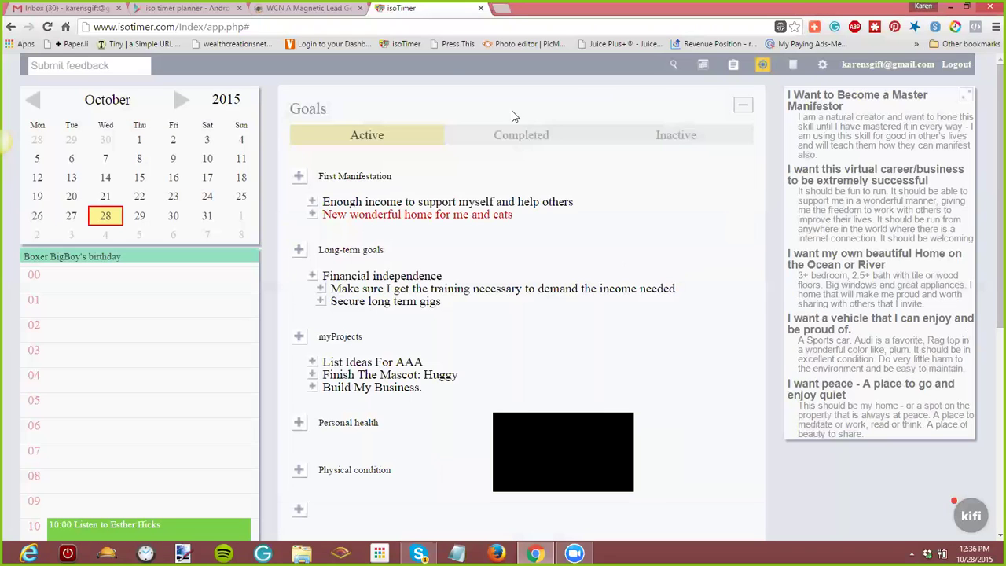
# Step: View the journal and tasks overview for October 28, 2015 and the weekly calendar, and open the planner's search
pyautogui.click(733, 66)
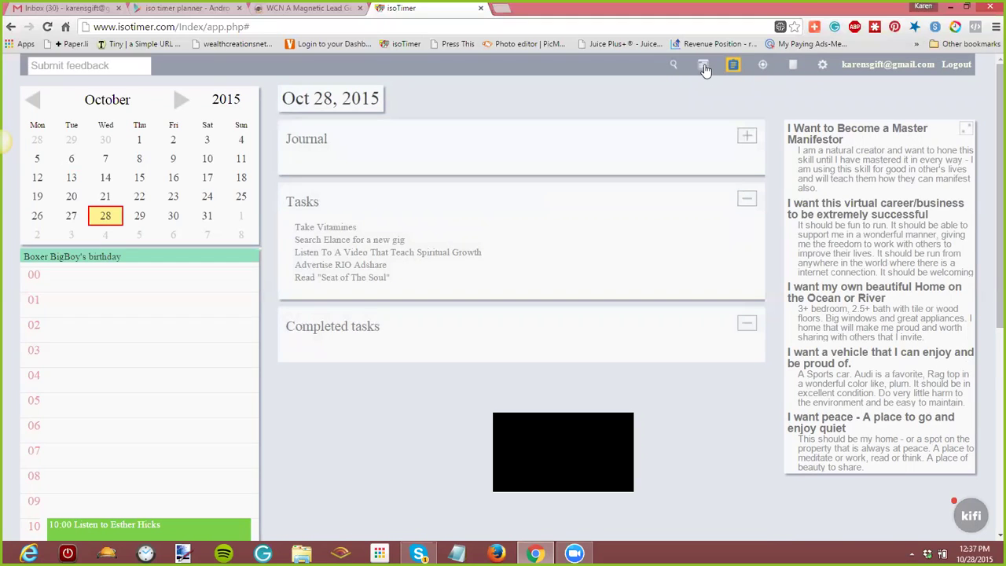
pyautogui.click(704, 68)
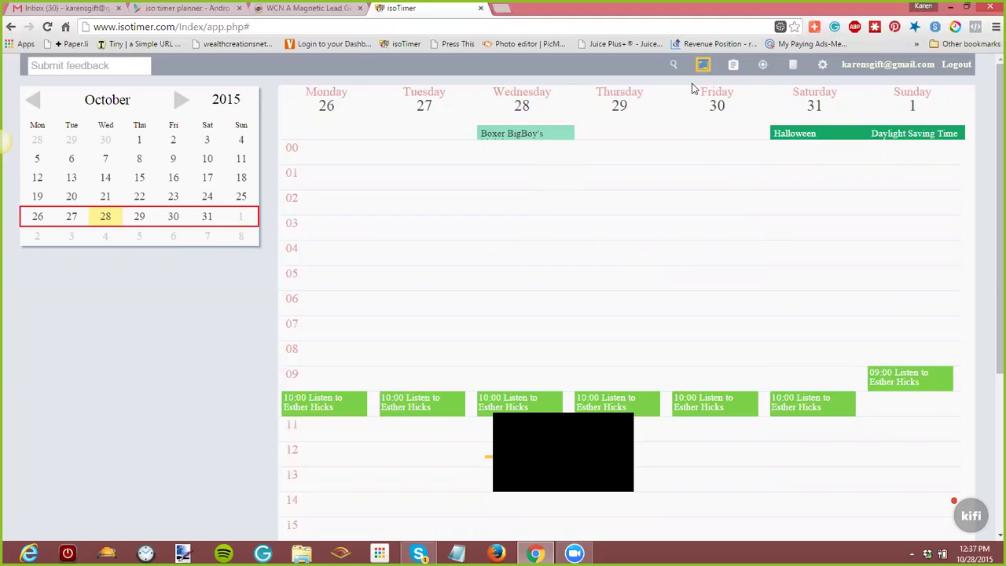
pyautogui.click(674, 68)
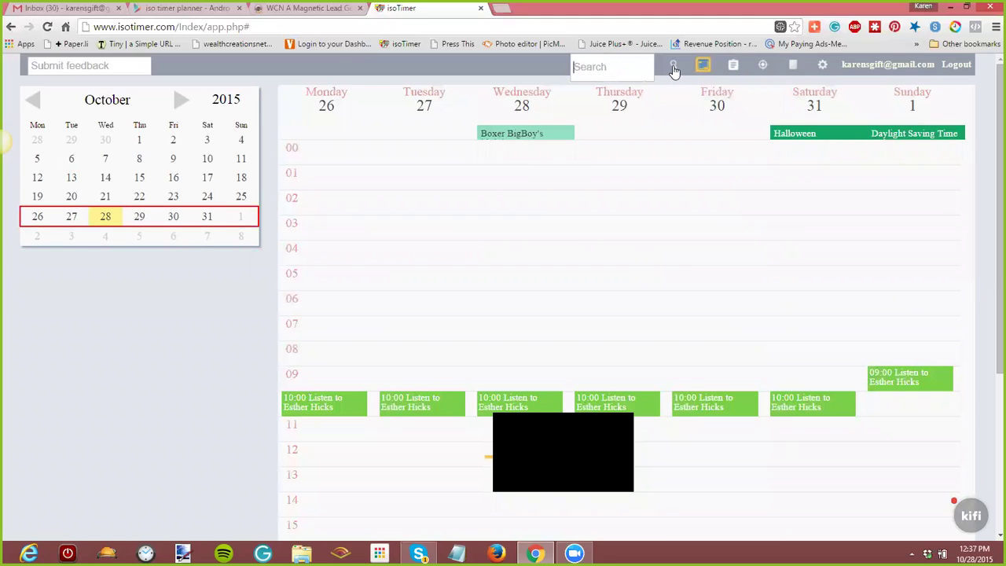
# Step: Switch to the Google Play search results for "iso timer planner"
pyautogui.click(220, 28)
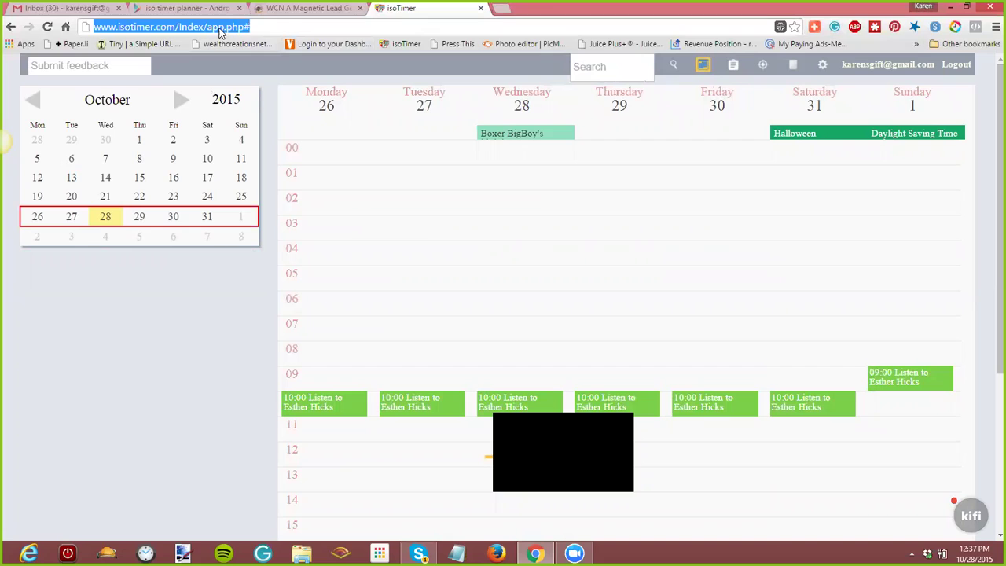
pyautogui.press('Return')
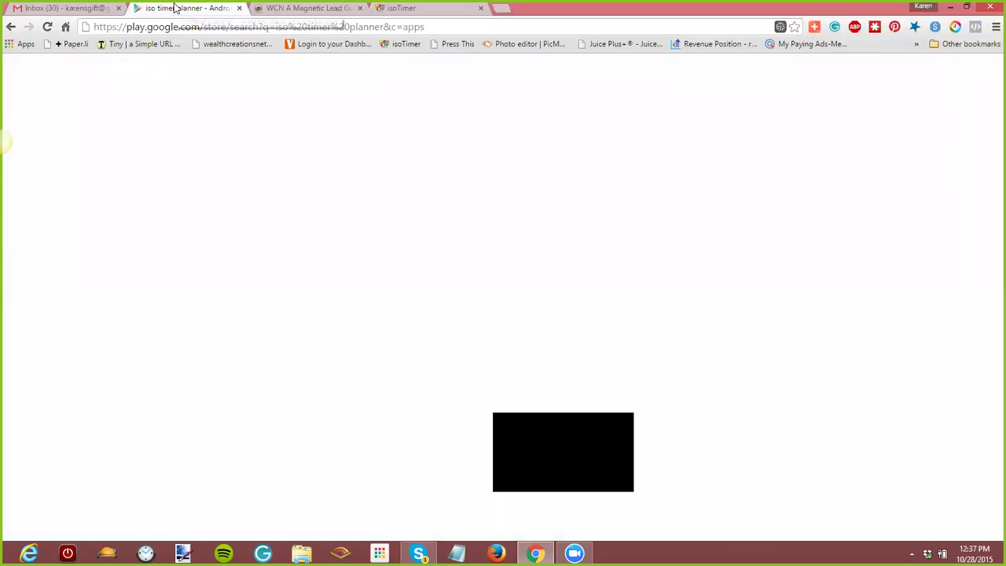
pyautogui.click(176, 8)
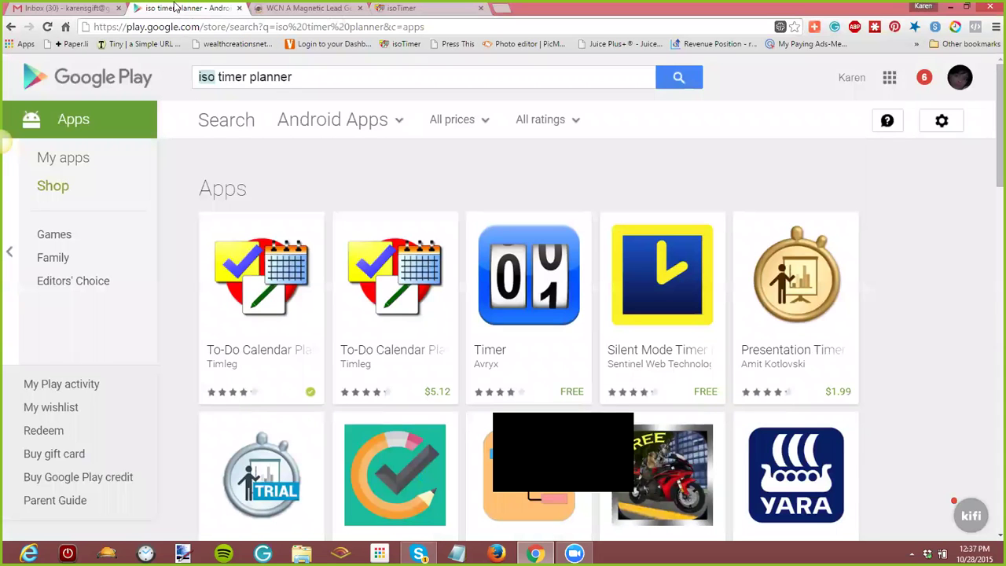